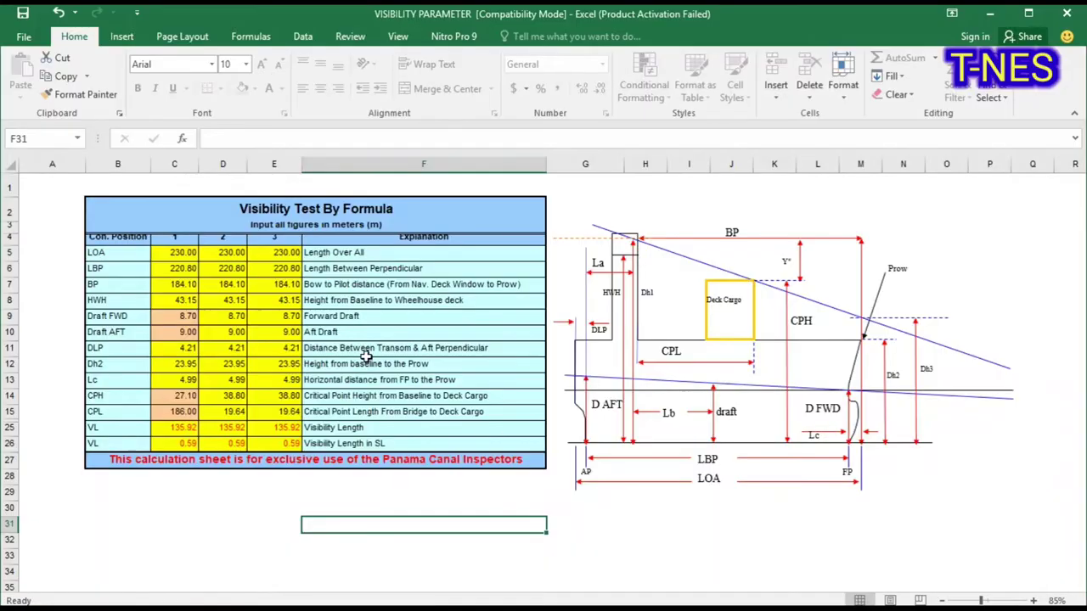
Set the forward draft of condition 1 to 5 m in the visibility test sheet
{"action": "left_click", "coordinate": [161, 318]}
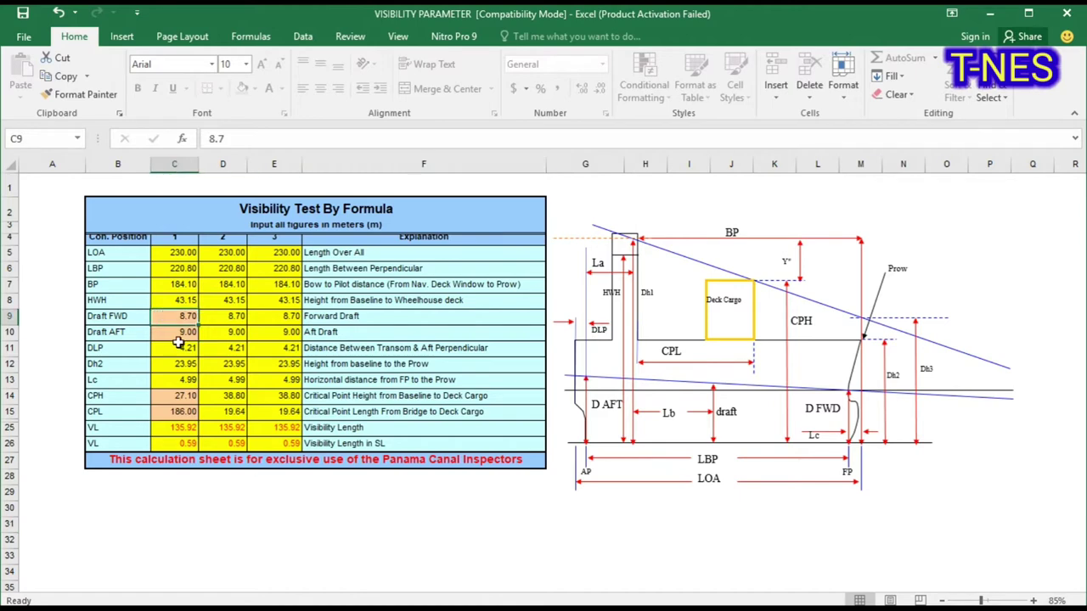
{"action": "left_click", "coordinate": [180, 332]}
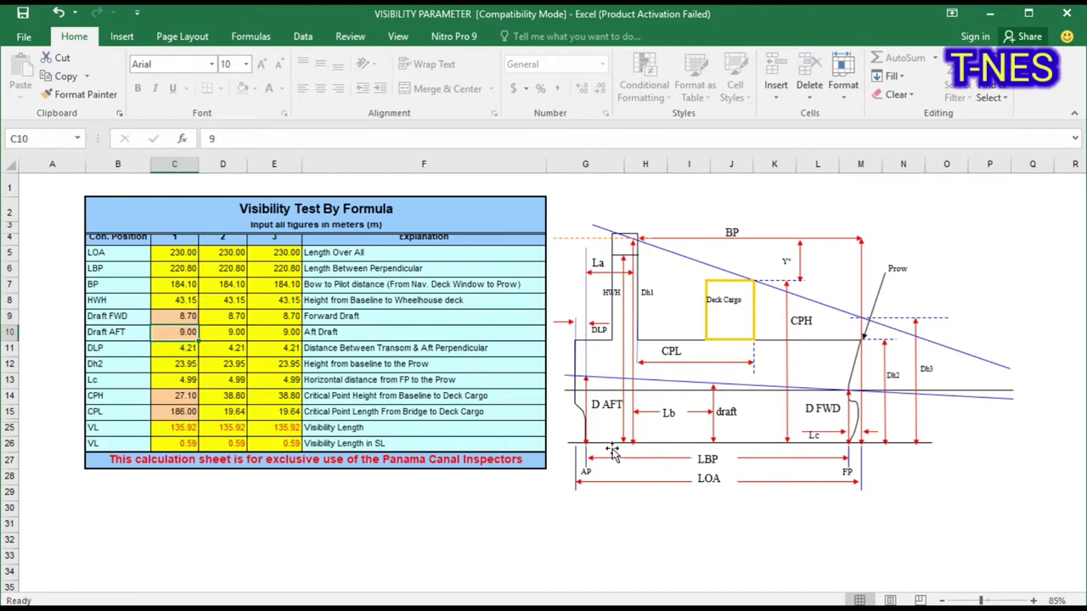
{"action": "left_click", "coordinate": [173, 316]}
{"action": "type", "text": "5"}
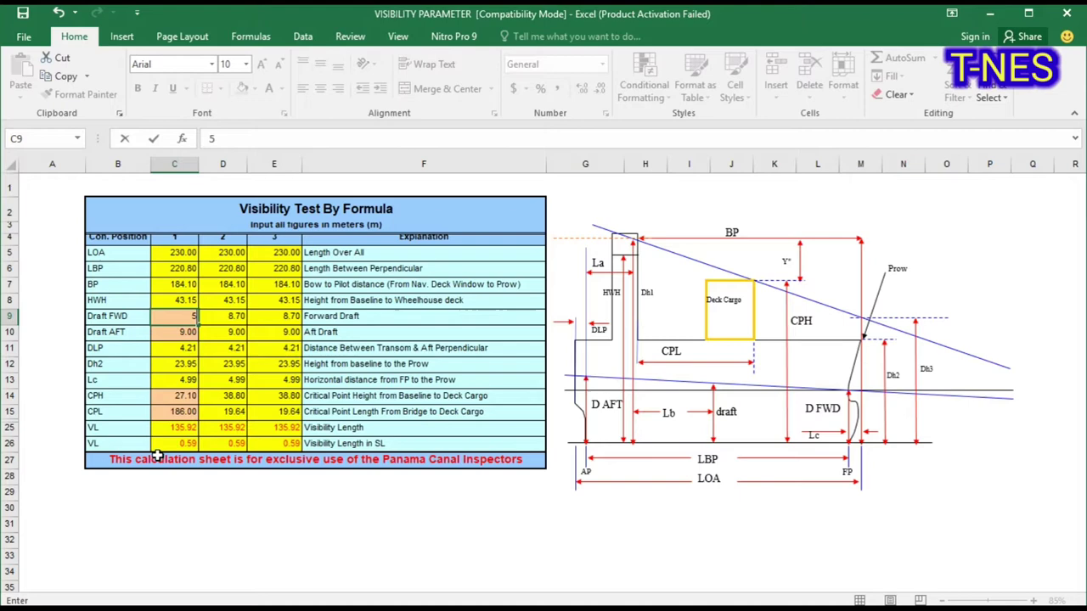
{"action": "left_click", "coordinate": [260, 347]}
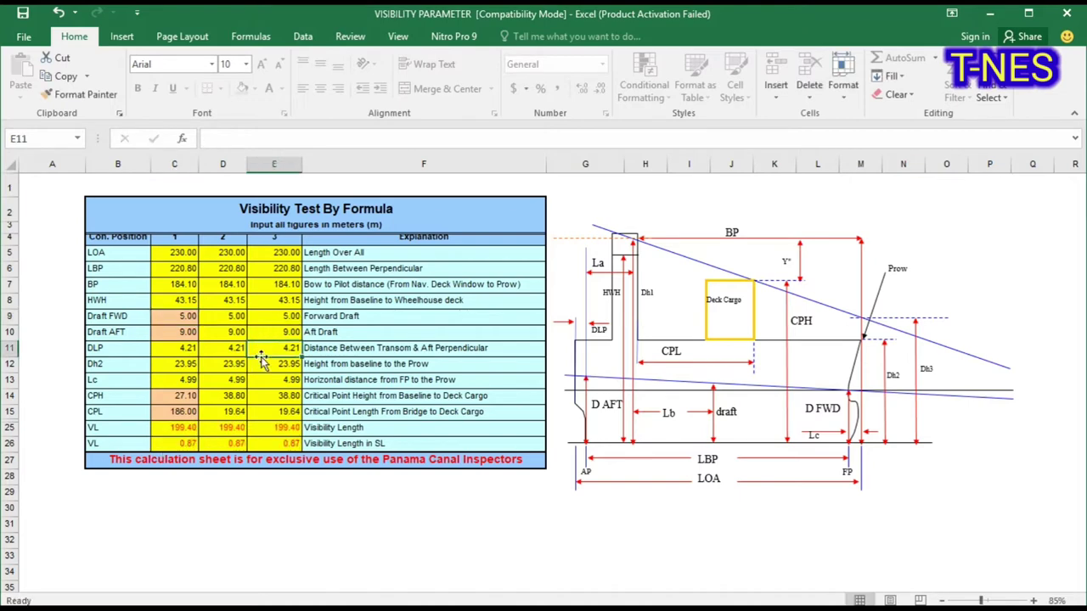
Set the aft draft of condition 1 to 10 m
{"action": "left_click", "coordinate": [182, 333]}
{"action": "type", "text": "10"}
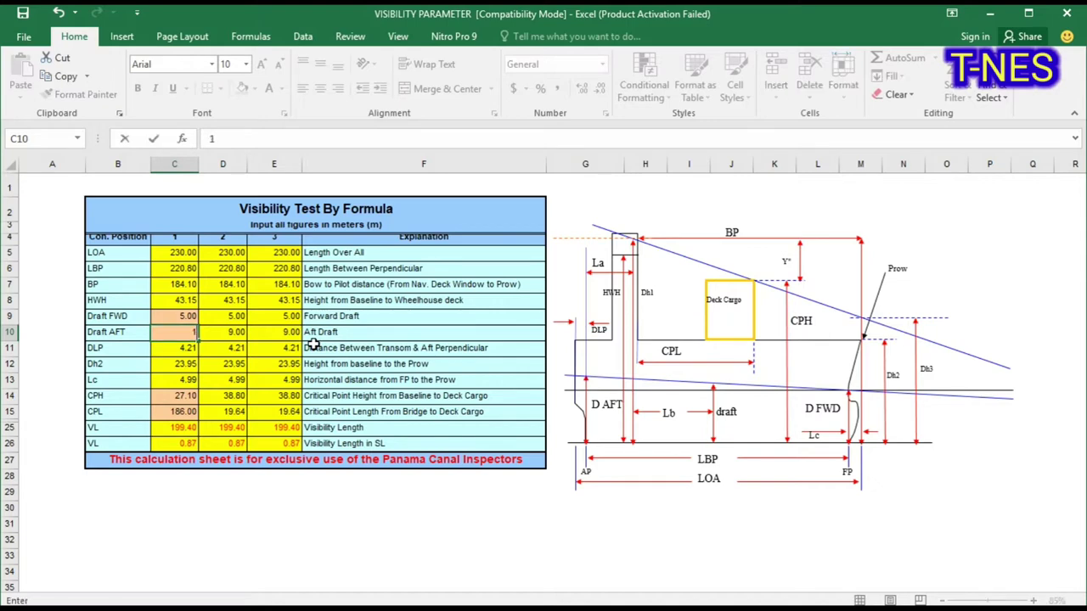
{"action": "left_click", "coordinate": [327, 399]}
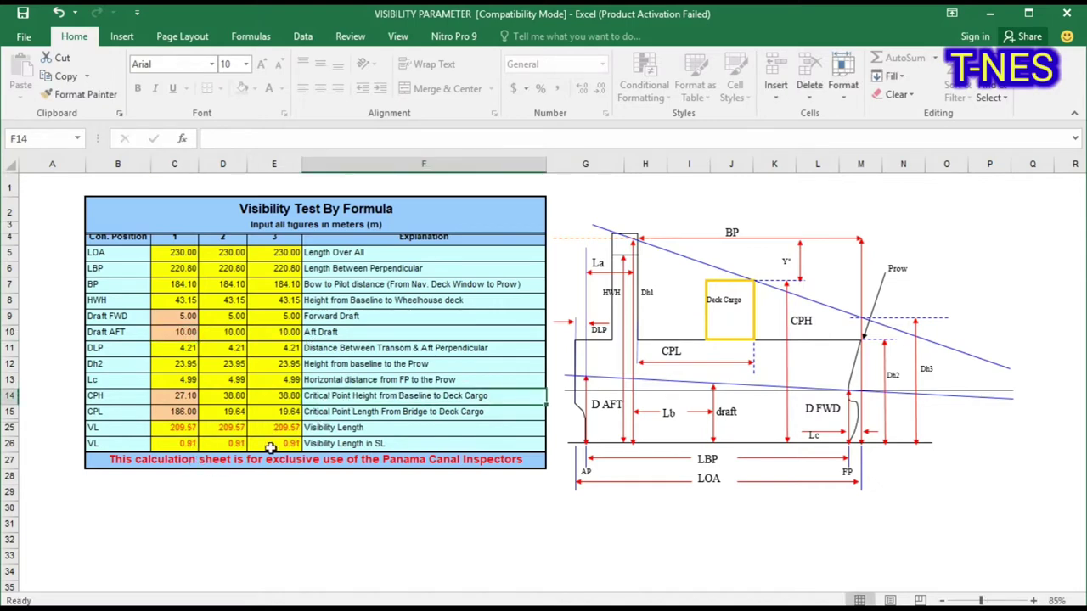
Check the CPH and CPL inputs, then switch to Nitro Pro and examine the deck cargo profile on the general arrangement plan
{"action": "left_click", "coordinate": [189, 396]}
{"action": "left_click", "coordinate": [187, 412]}
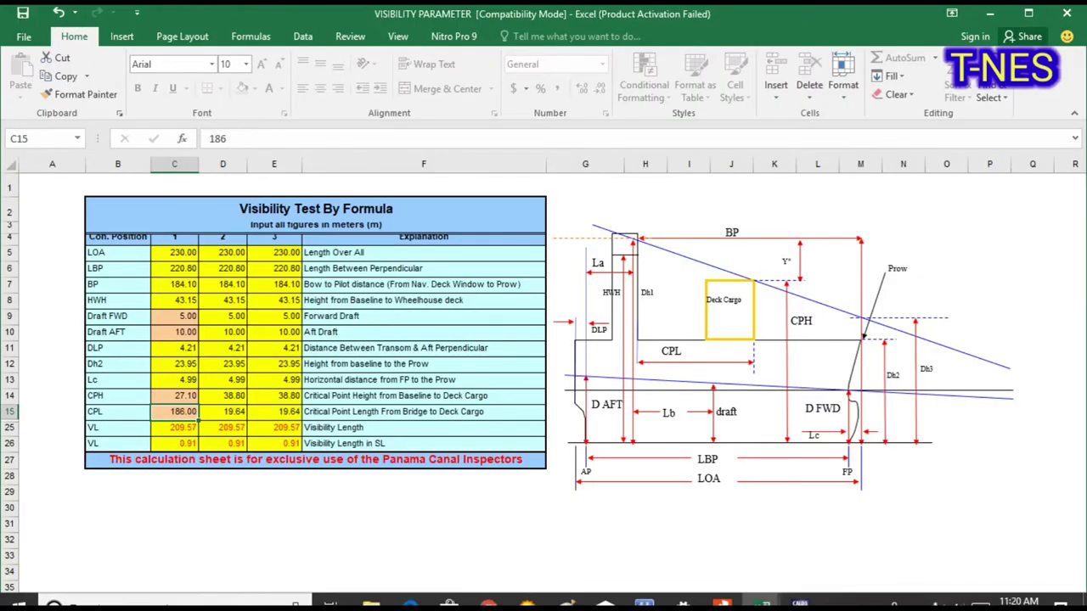
{"action": "left_click", "coordinate": [722, 594]}
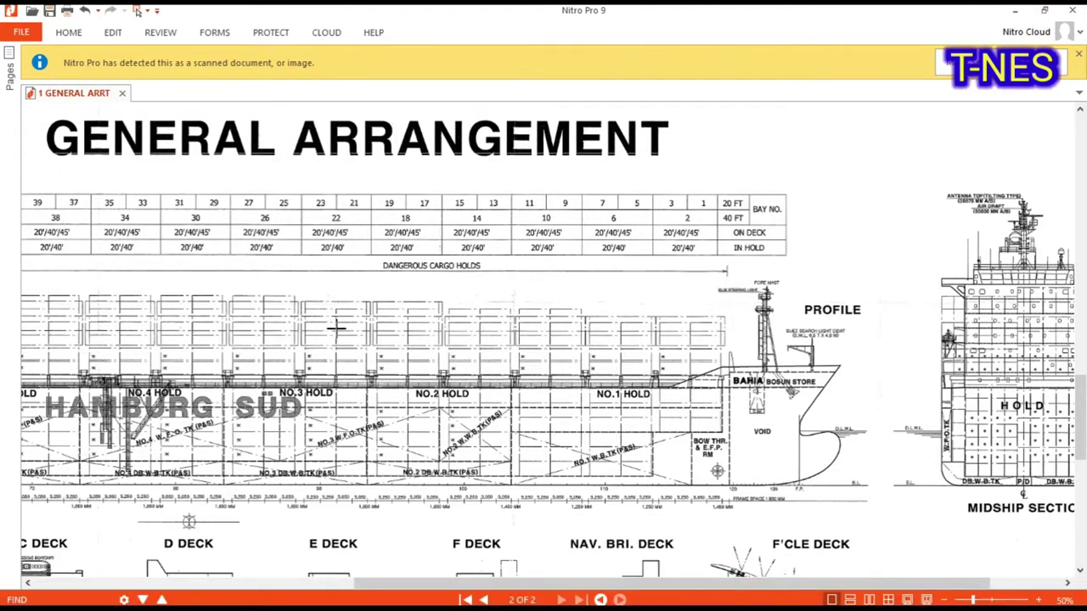
{"action": "left_click", "coordinate": [70, 36]}
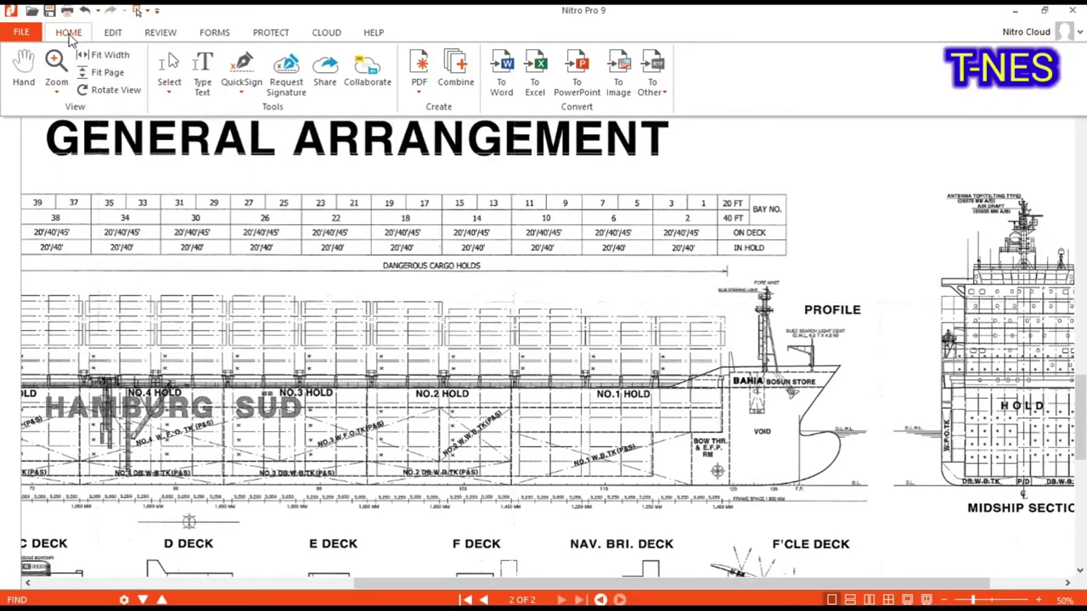
{"action": "left_click", "coordinate": [14, 76]}
{"action": "left_click_drag", "start_coordinate": [306, 265], "coordinate": [587, 252]}
{"action": "scroll", "coordinate": [588, 251], "scroll_direction": "down", "scroll_amount": 1}
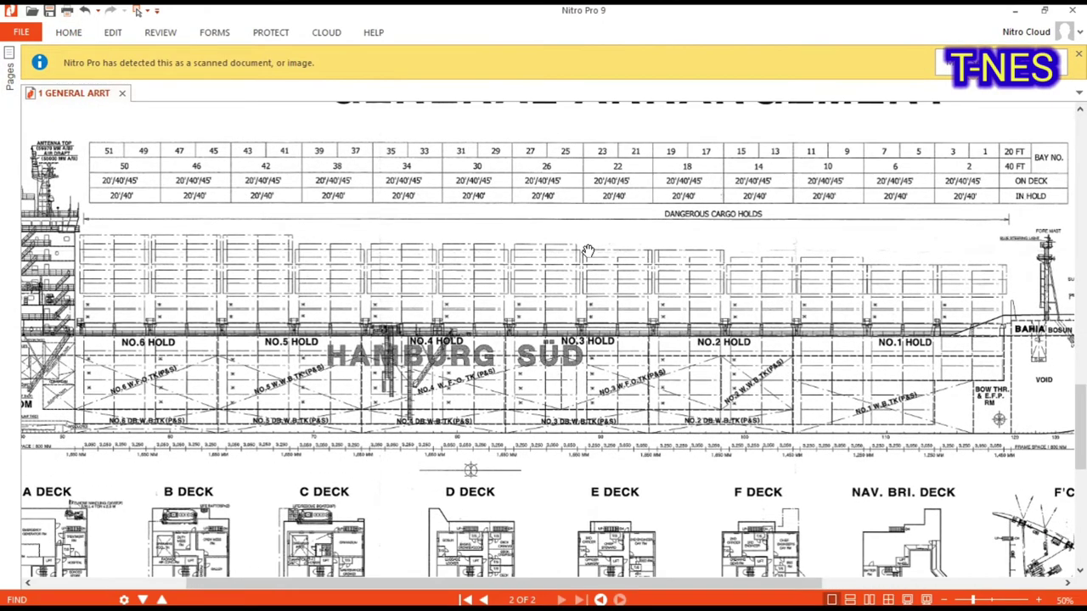
{"action": "scroll", "coordinate": [588, 251], "scroll_direction": "down", "scroll_amount": 1}
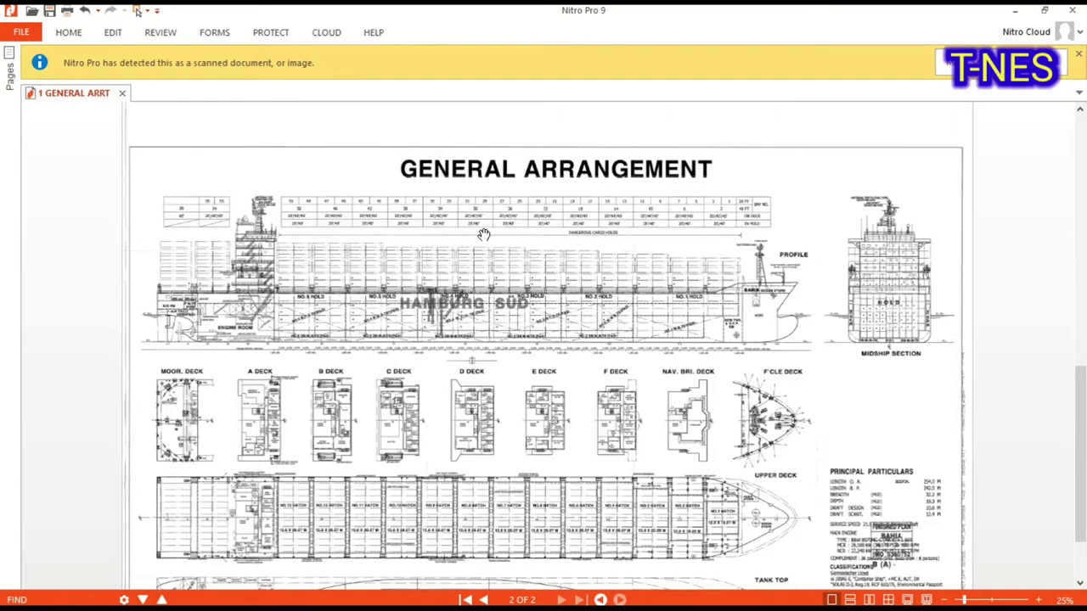
{"action": "scroll", "coordinate": [482, 230], "scroll_direction": "up", "scroll_amount": 1}
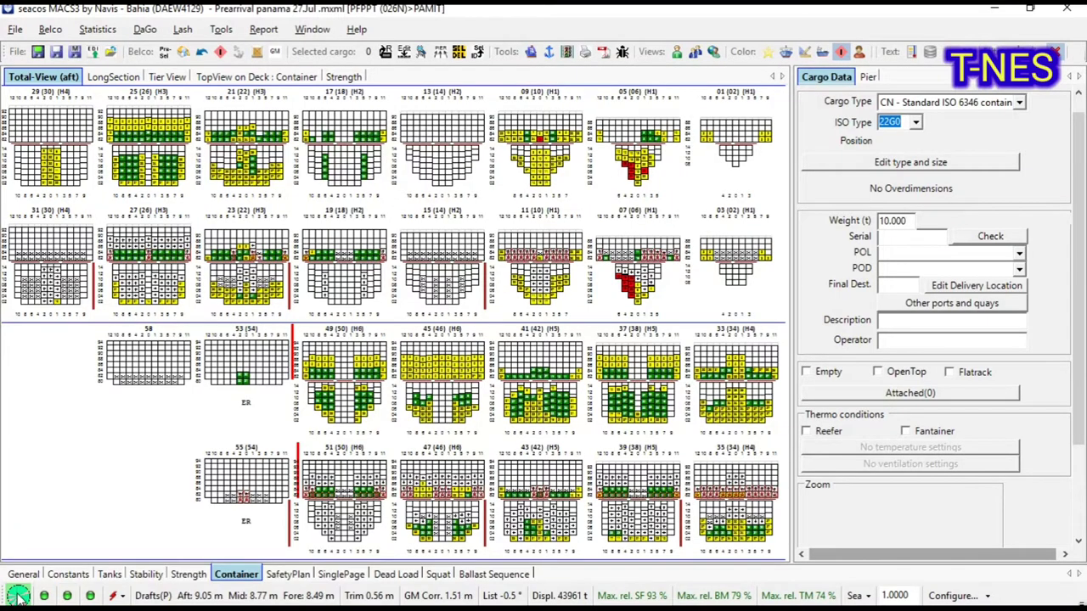
Run the condition check in MACS3 and review its Visibility and Panama Conditions items
{"action": "left_click", "coordinate": [19, 596]}
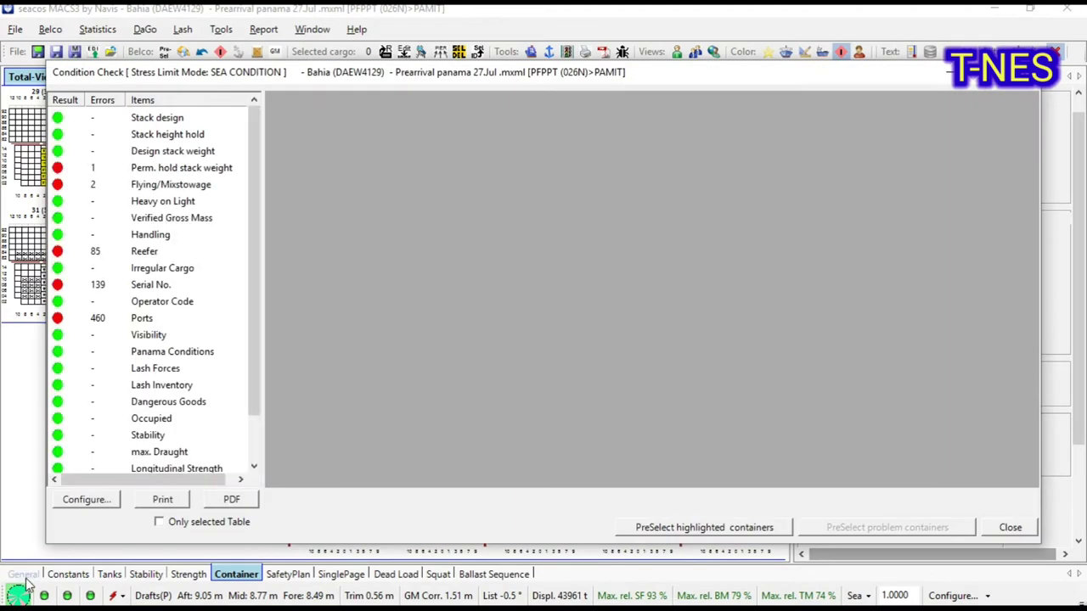
{"action": "left_click", "coordinate": [155, 339]}
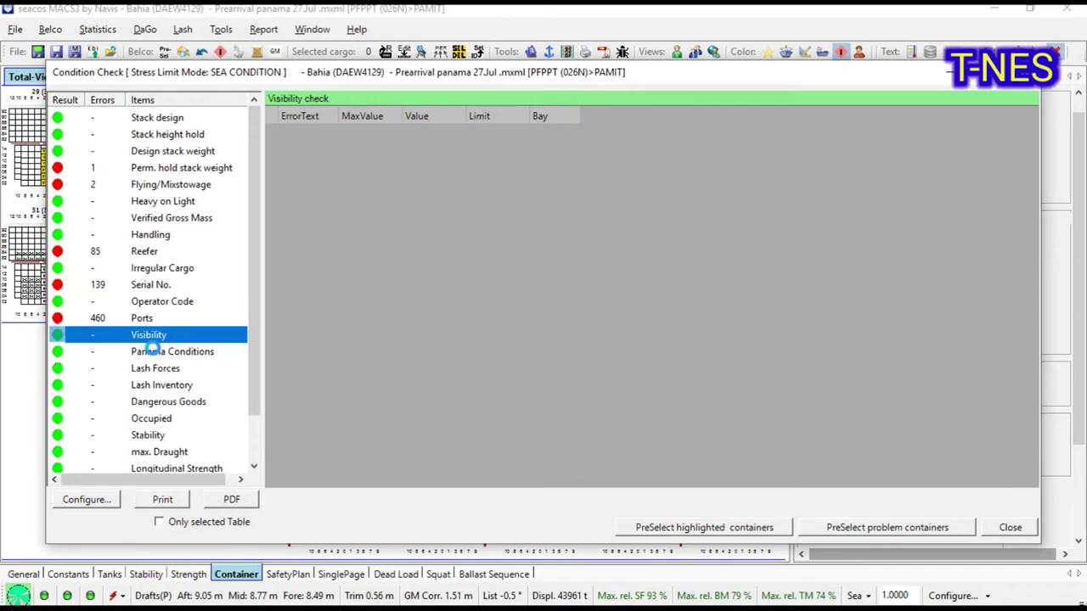
{"action": "left_click", "coordinate": [155, 355]}
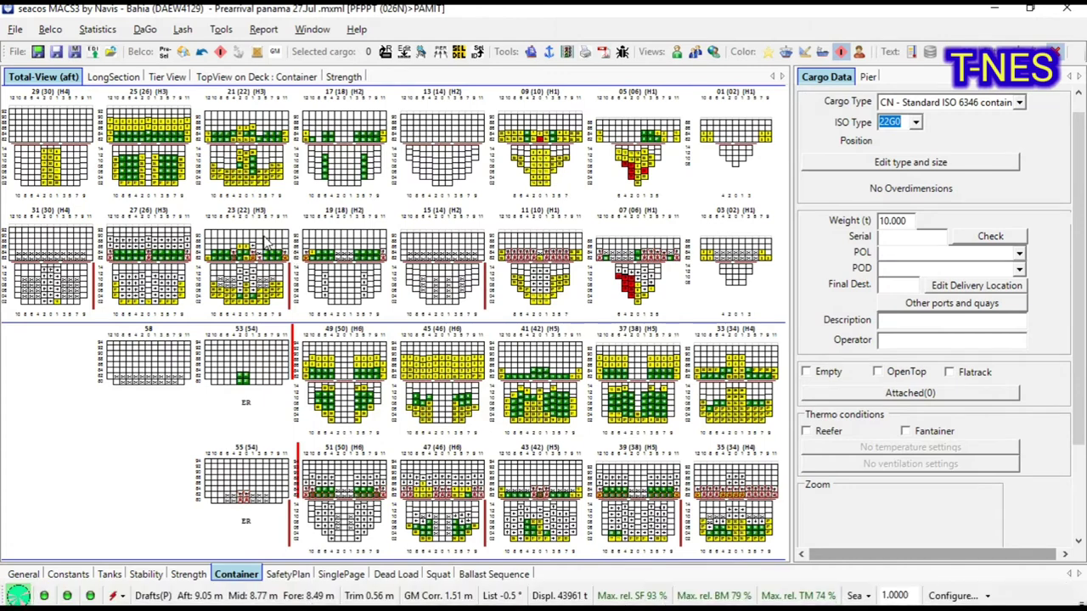
Open the ship's visibility calculation, export its report as a PDF, and close the calculation in MACS3
{"action": "left_click", "coordinate": [51, 30]}
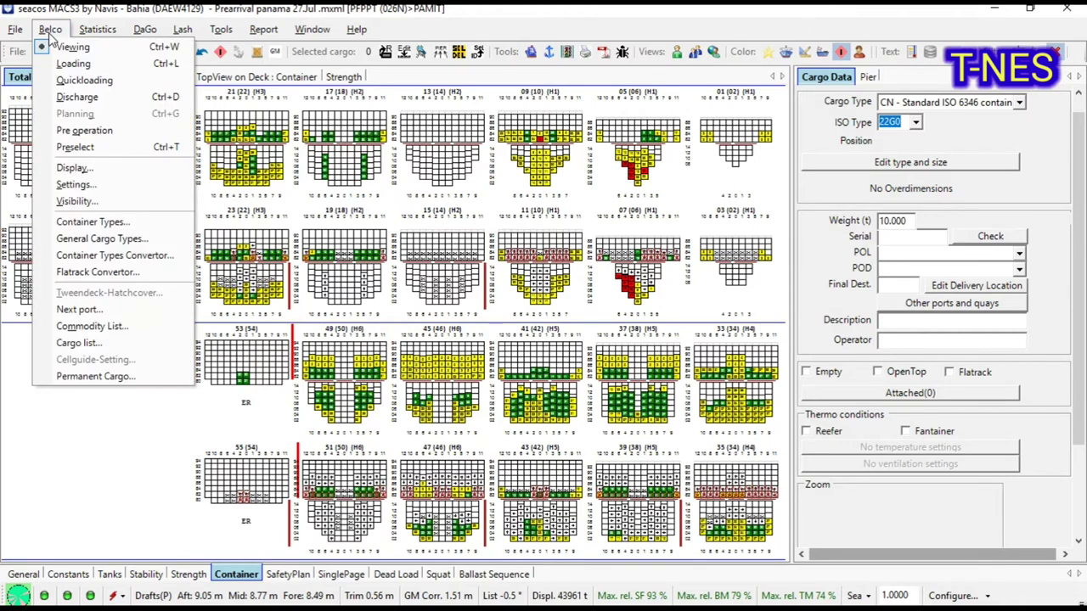
{"action": "left_click", "coordinate": [92, 201]}
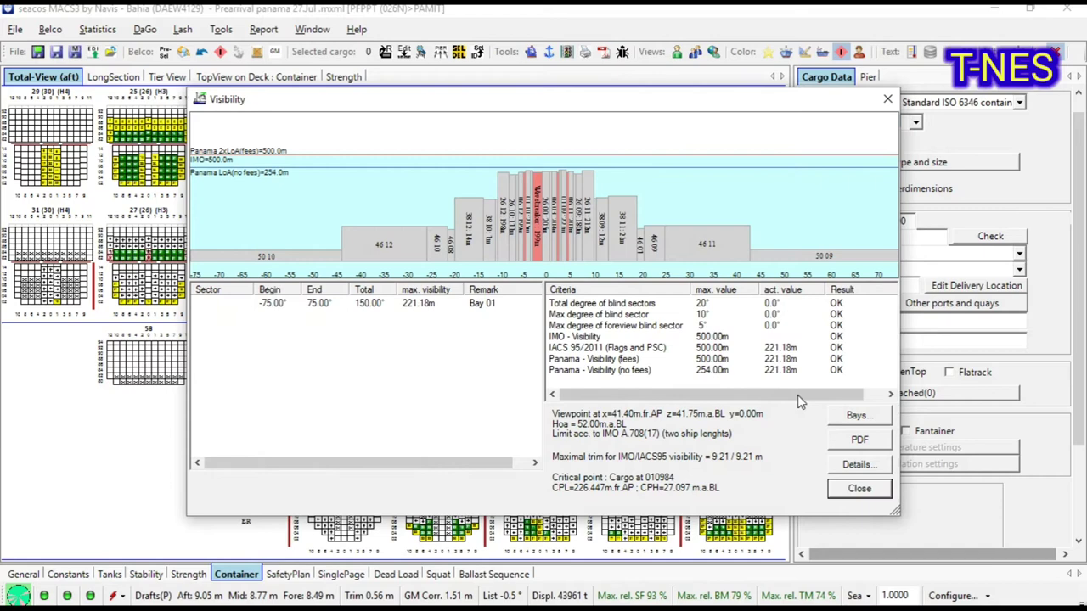
{"action": "left_click", "coordinate": [858, 443]}
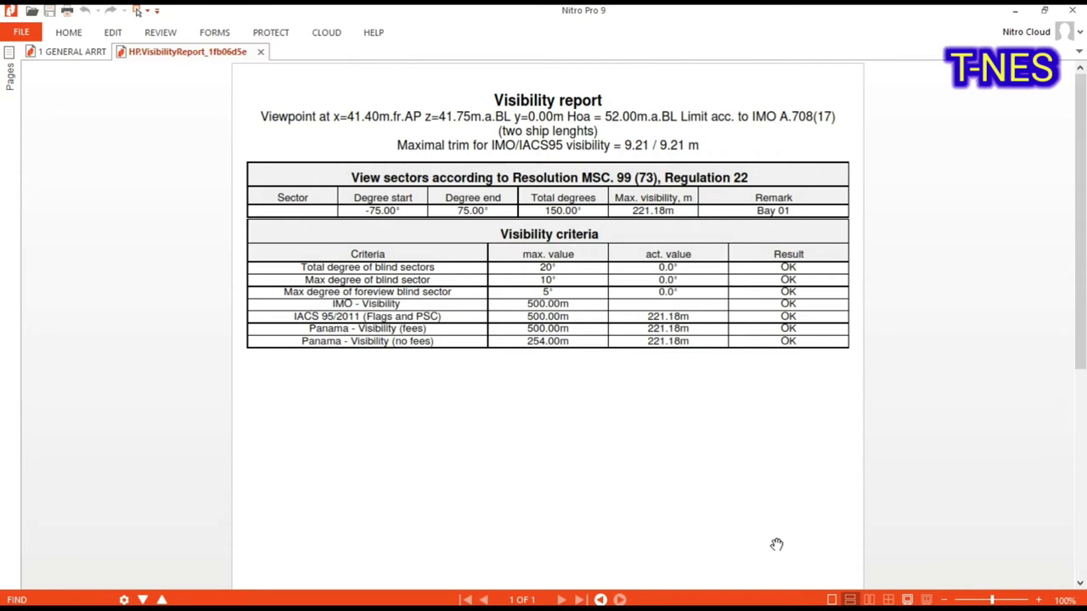
{"action": "mouse_move", "coordinate": [769, 603]}
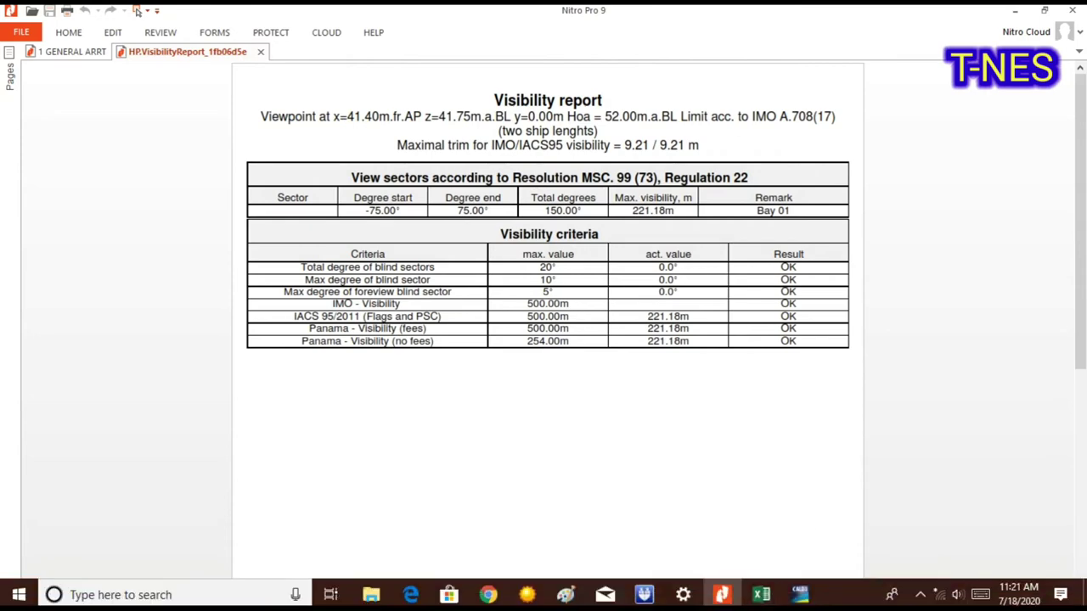
{"action": "left_click", "coordinate": [644, 595]}
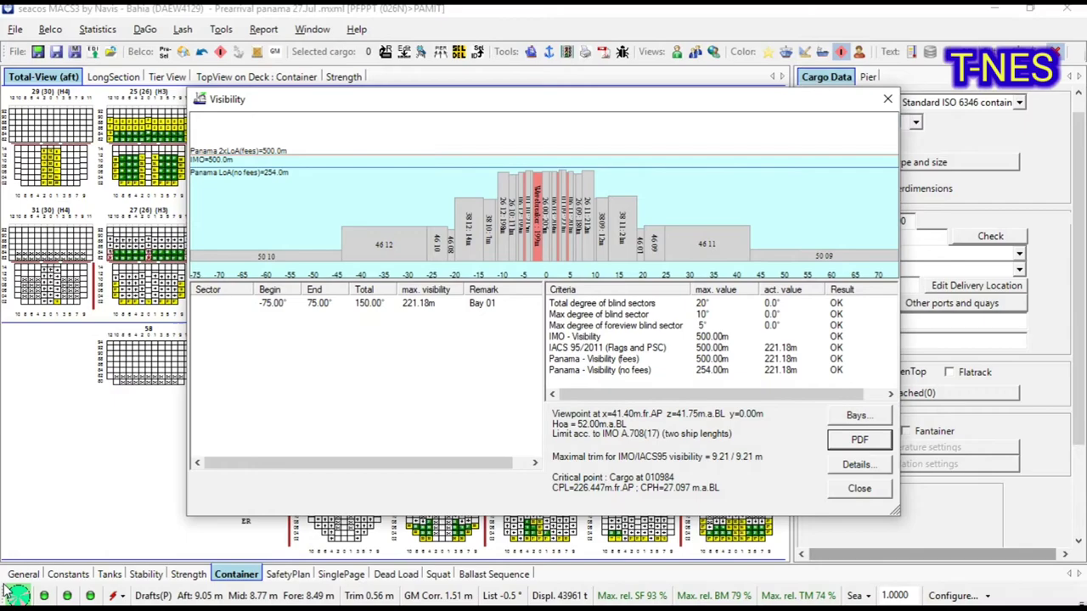
{"action": "left_click", "coordinate": [859, 489]}
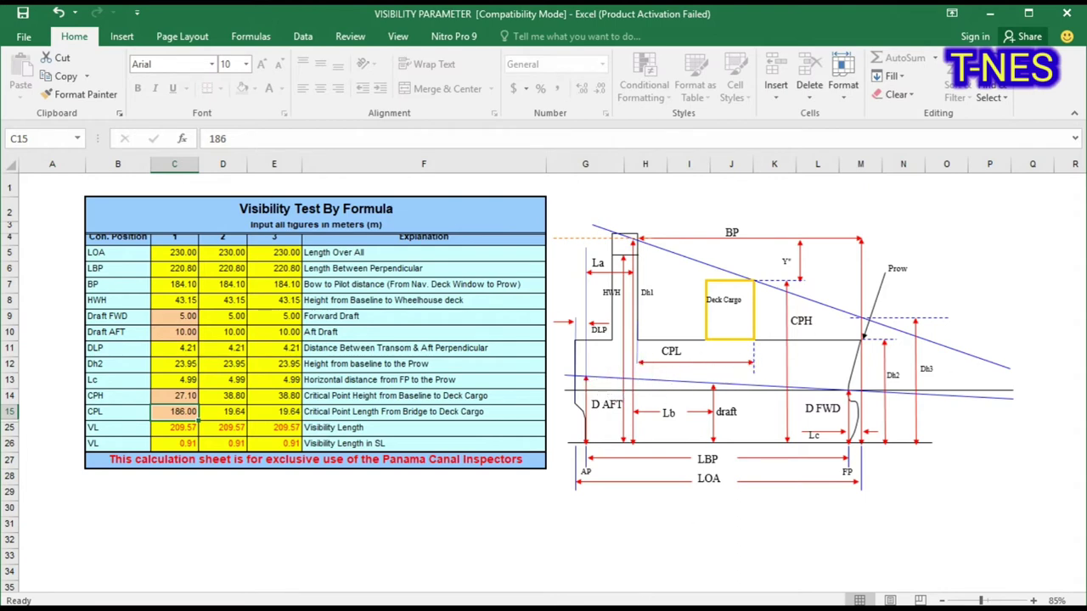
On the general arrangement in Nitro Pro, measure from the bridge front to the foremost deck cargo and down to the baseline, and check the drawing scale
{"action": "mouse_move", "coordinate": [662, 598]}
{"action": "left_click", "coordinate": [721, 594]}
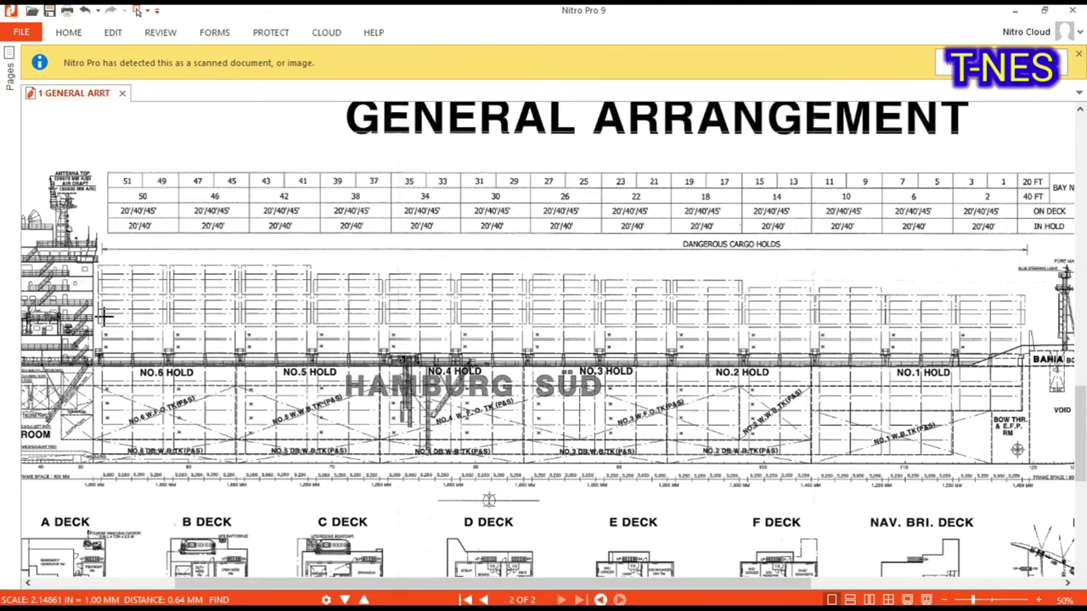
{"action": "left_click", "coordinate": [96, 344]}
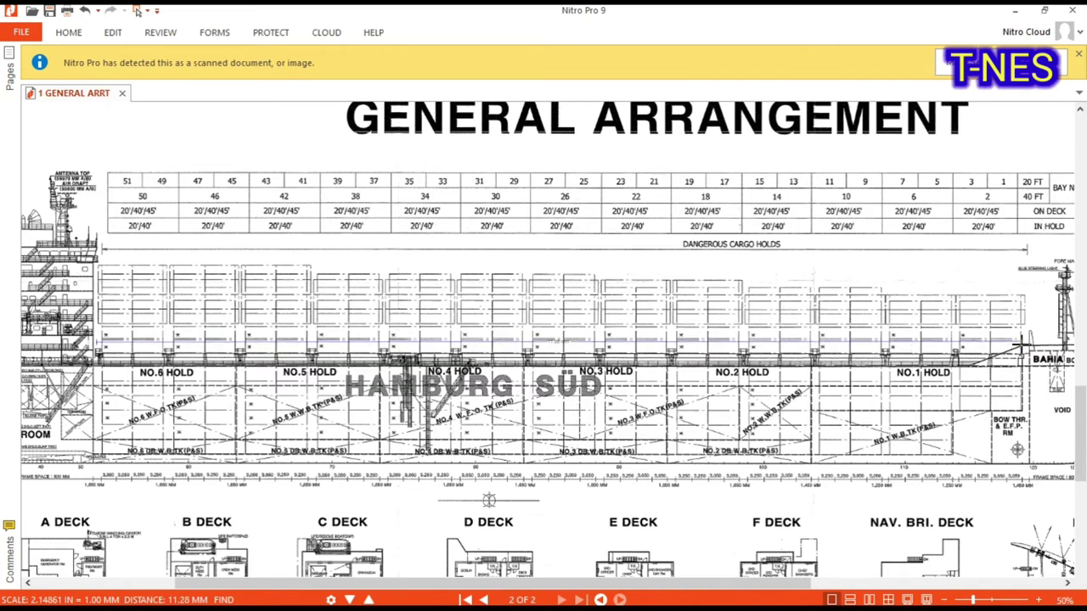
{"action": "left_click", "coordinate": [1026, 340]}
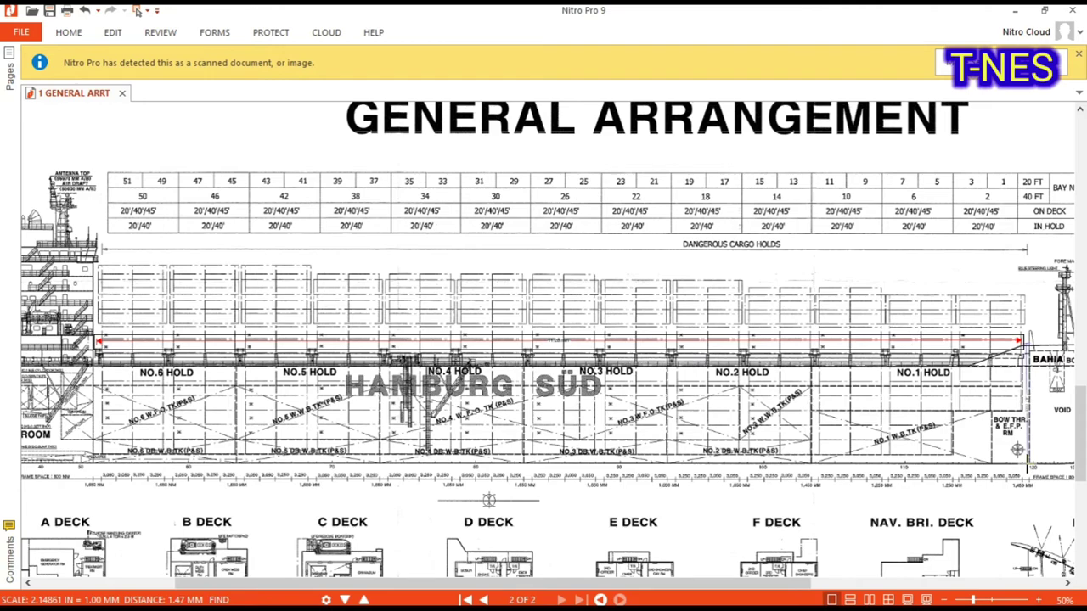
{"action": "left_click", "coordinate": [1028, 465]}
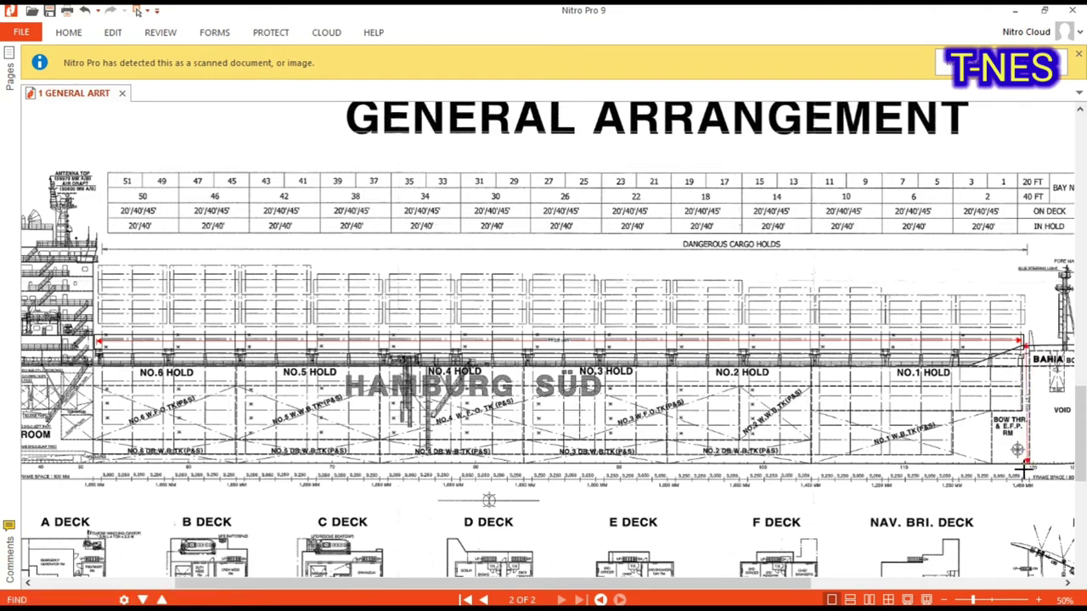
{"action": "scroll", "coordinate": [1025, 469], "scroll_direction": "up", "scroll_amount": 1}
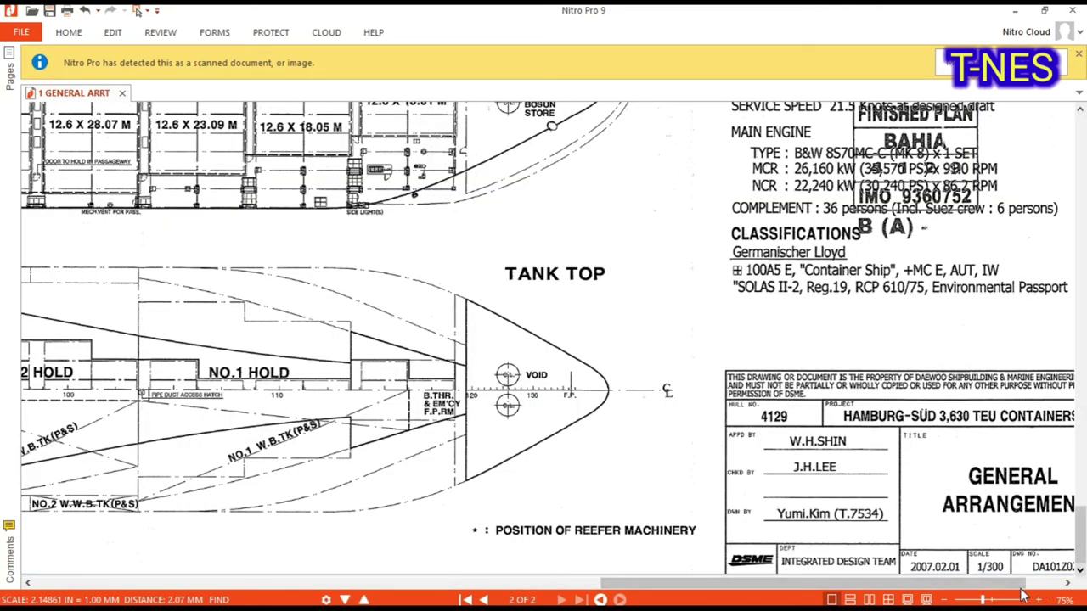
{"action": "scroll", "coordinate": [1080, 574], "scroll_direction": "right", "scroll_amount": 2}
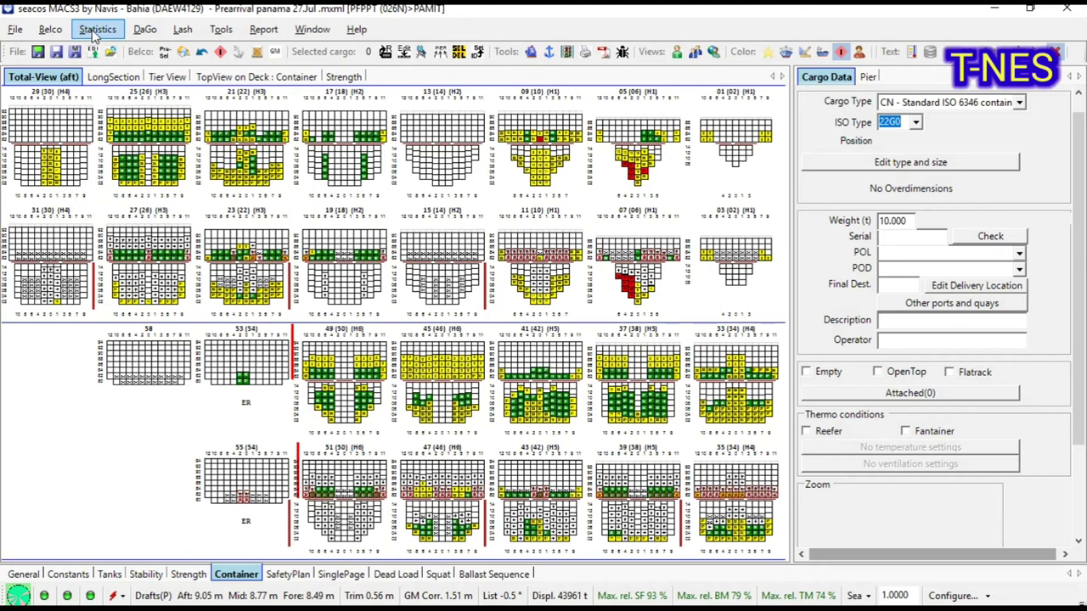
View the Panama Summary (2) special-port statistics in MACS3 and close them
{"action": "left_click", "coordinate": [96, 31]}
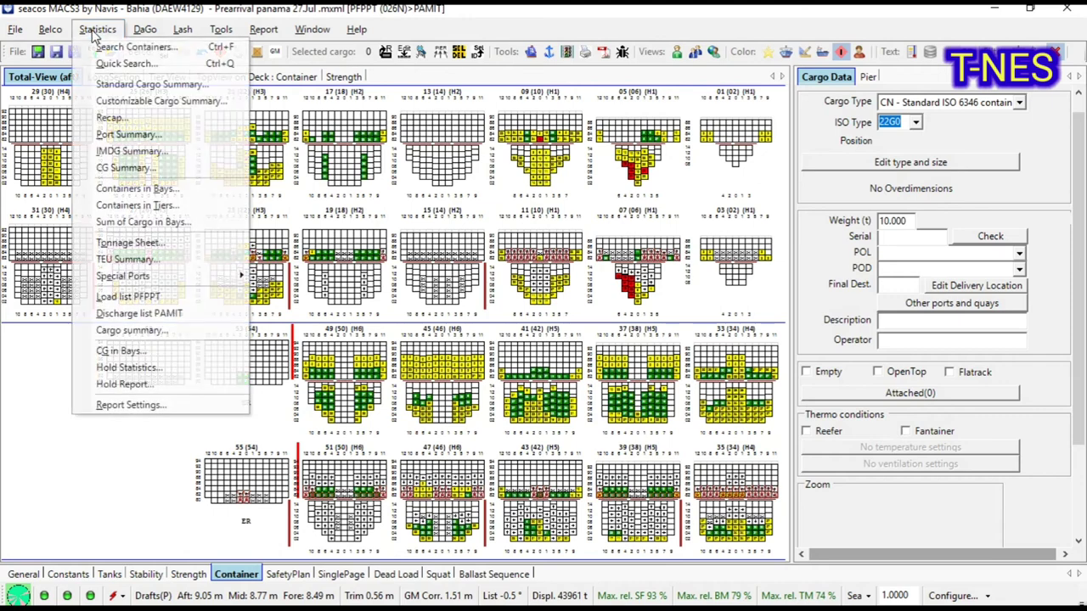
{"action": "mouse_move", "coordinate": [170, 276]}
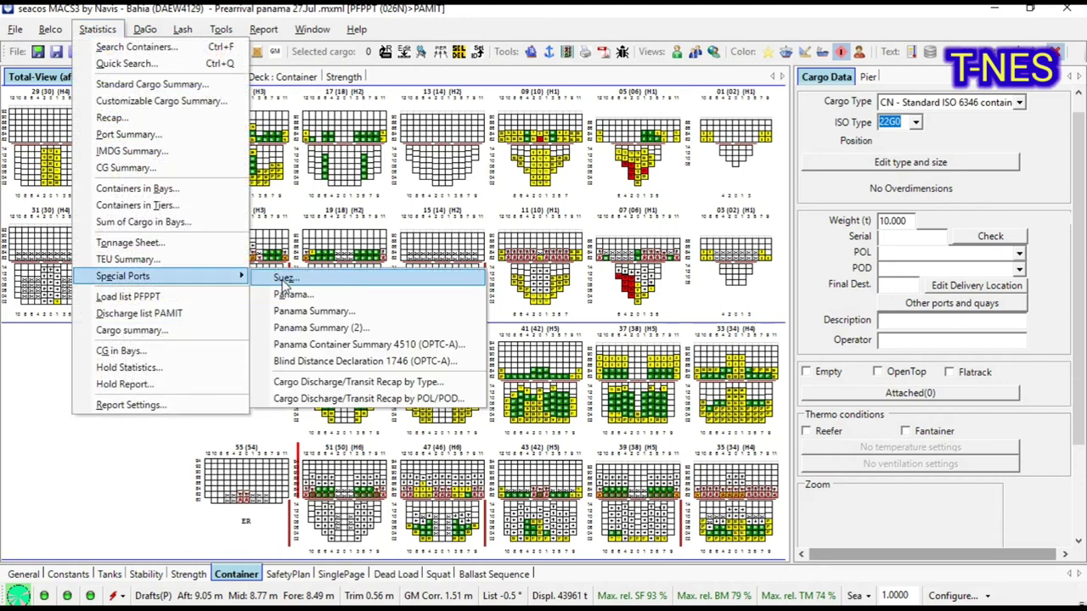
{"action": "left_click", "coordinate": [405, 327]}
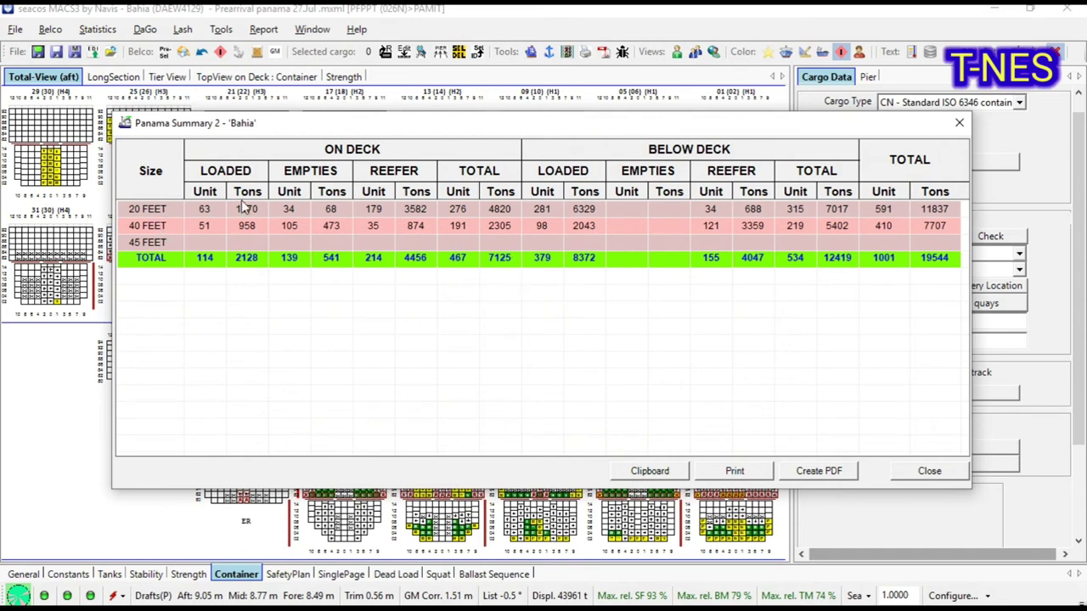
{"action": "left_click", "coordinate": [929, 471]}
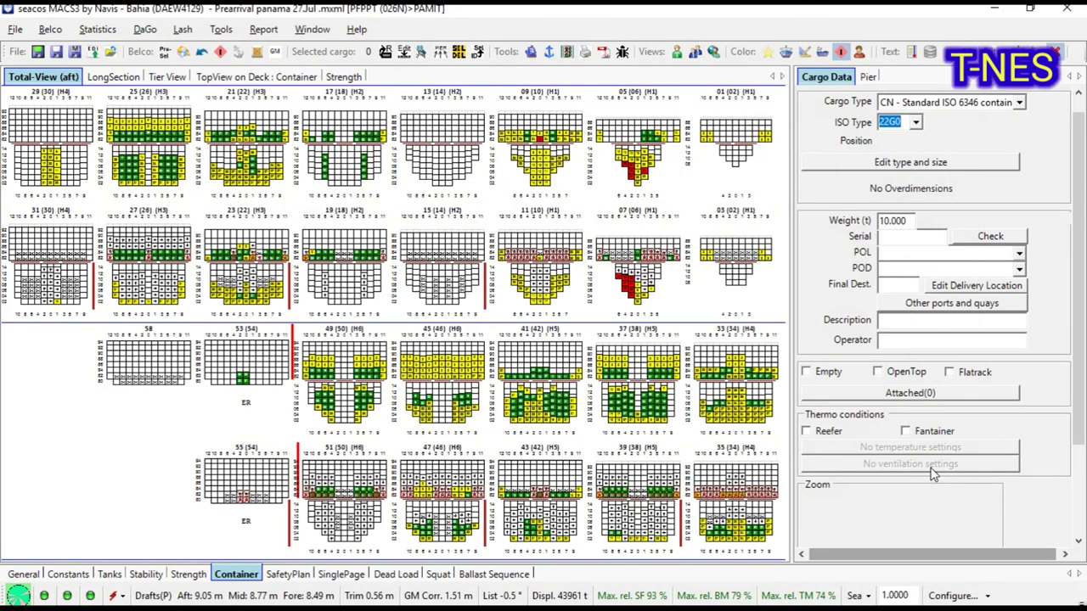
Create a PDF of the Panama Container Summary 4510 (OPTC-A) and review its full container vessel totals
{"action": "left_click", "coordinate": [98, 29]}
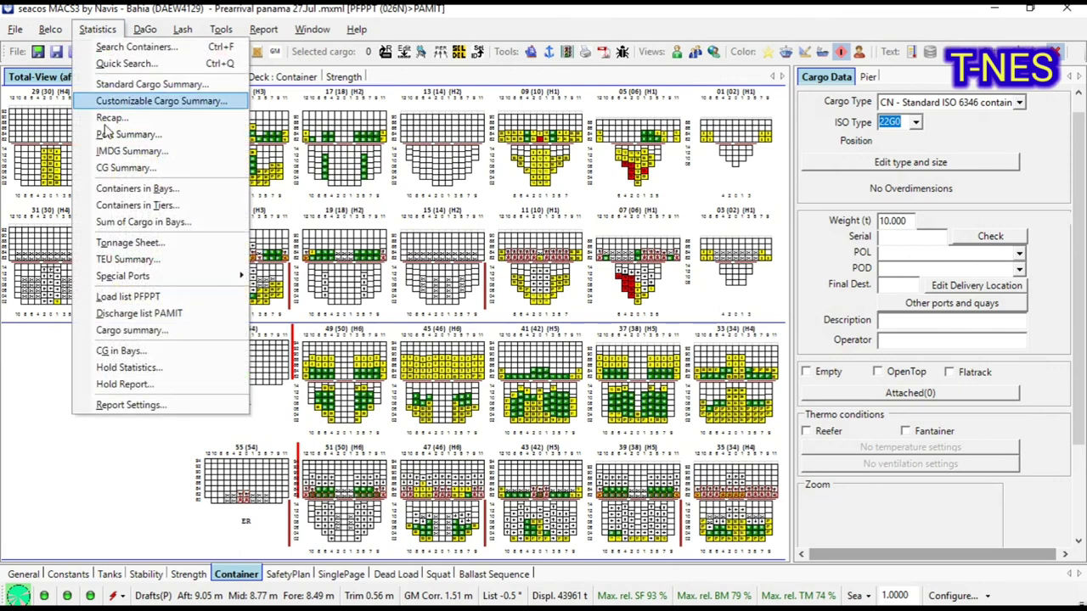
{"action": "mouse_move", "coordinate": [191, 287]}
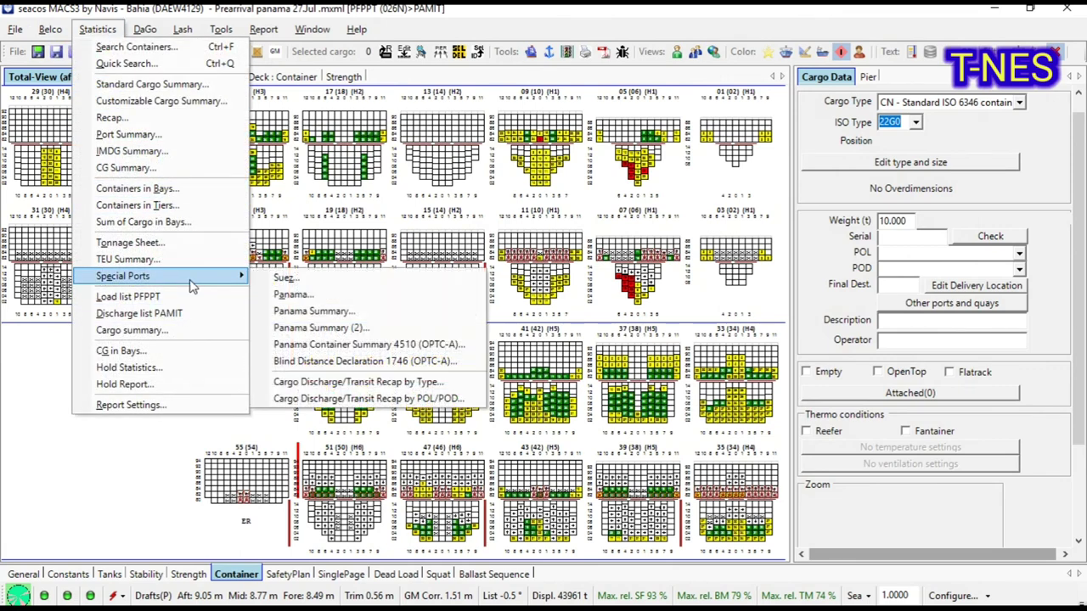
{"action": "left_click", "coordinate": [389, 345]}
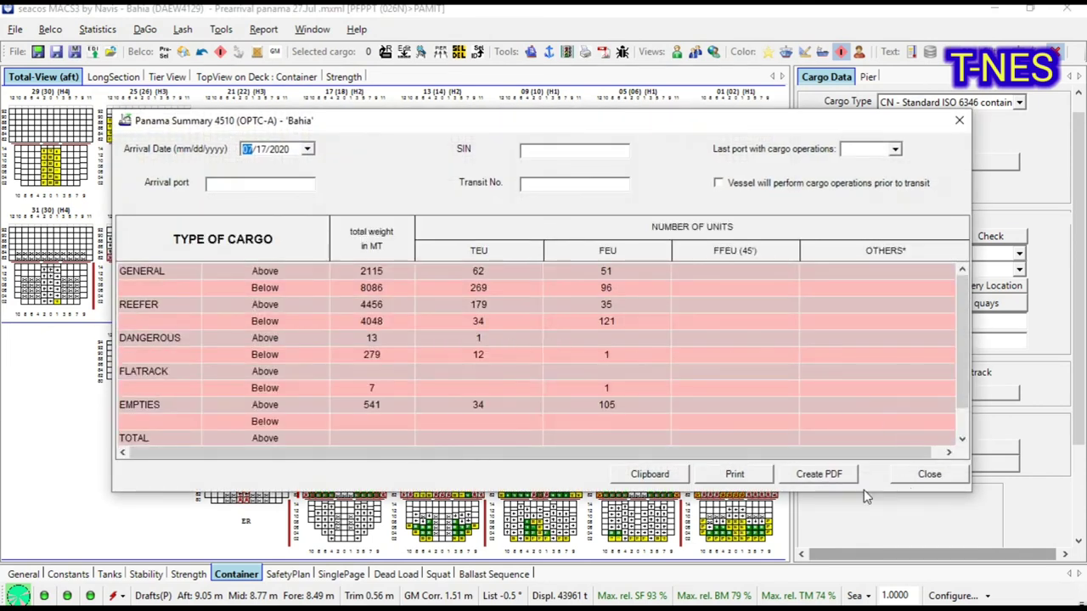
{"action": "left_click", "coordinate": [821, 478]}
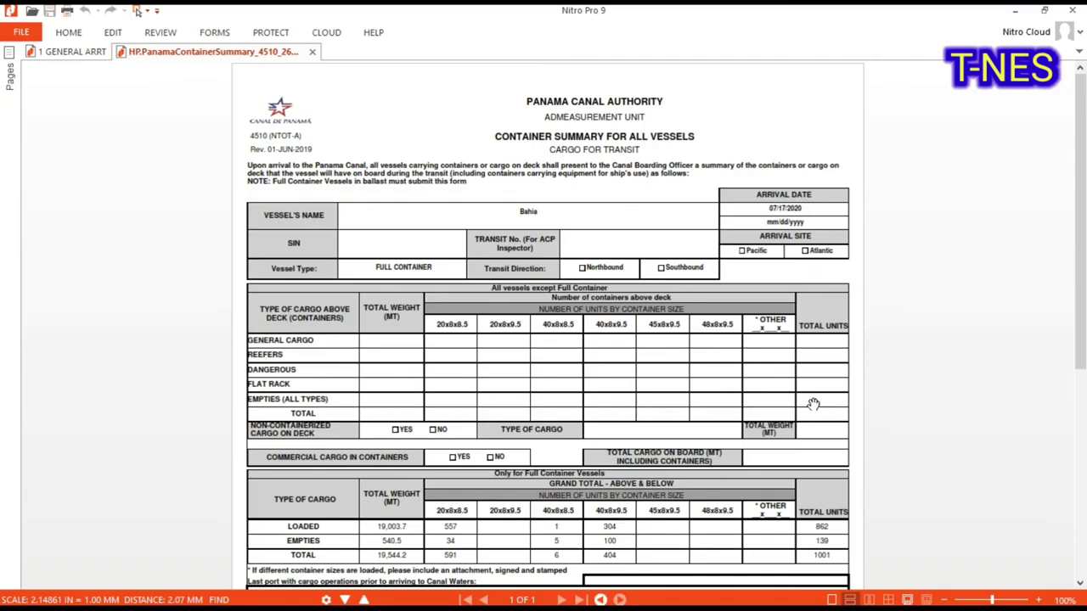
{"action": "scroll", "coordinate": [524, 179], "scroll_direction": "down", "scroll_amount": 5}
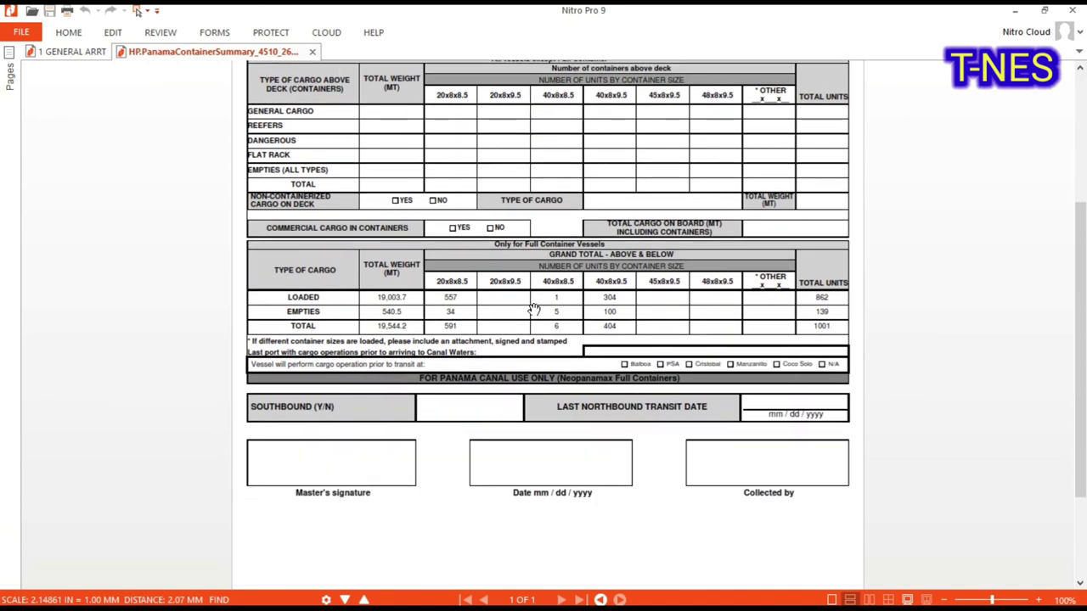
{"action": "scroll", "coordinate": [533, 309], "scroll_direction": "up", "scroll_amount": 2, "text": "ctrl"}
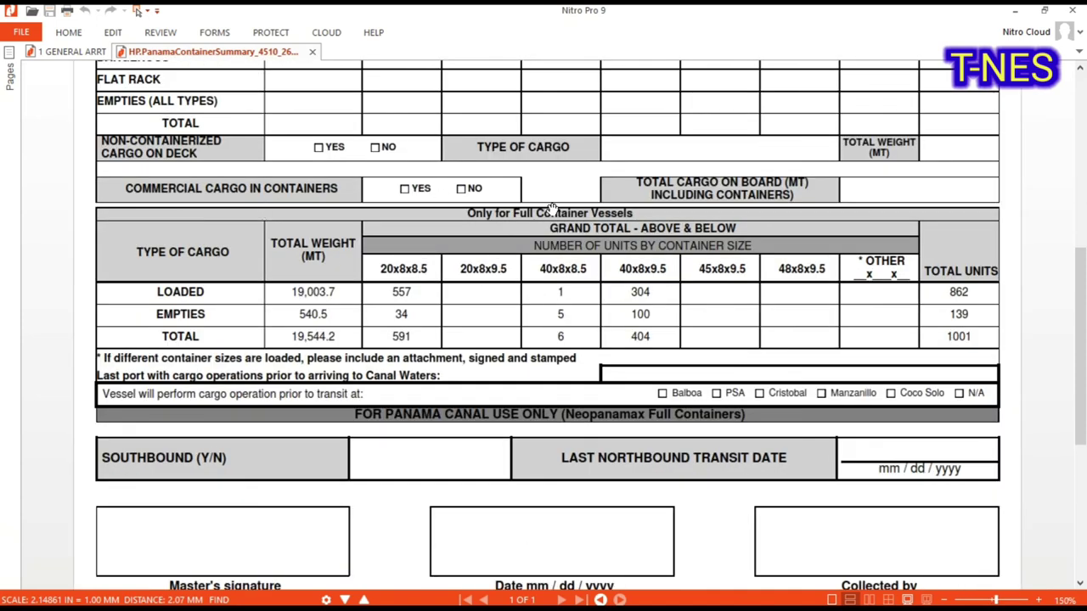